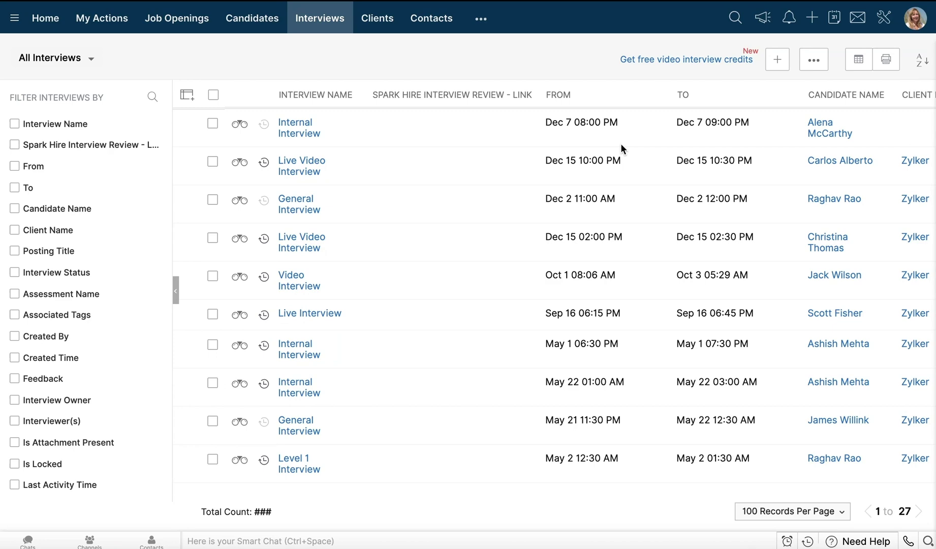
- Start a new Video Interview and open its date picker to set 15 December 2020
left_click(777, 62)
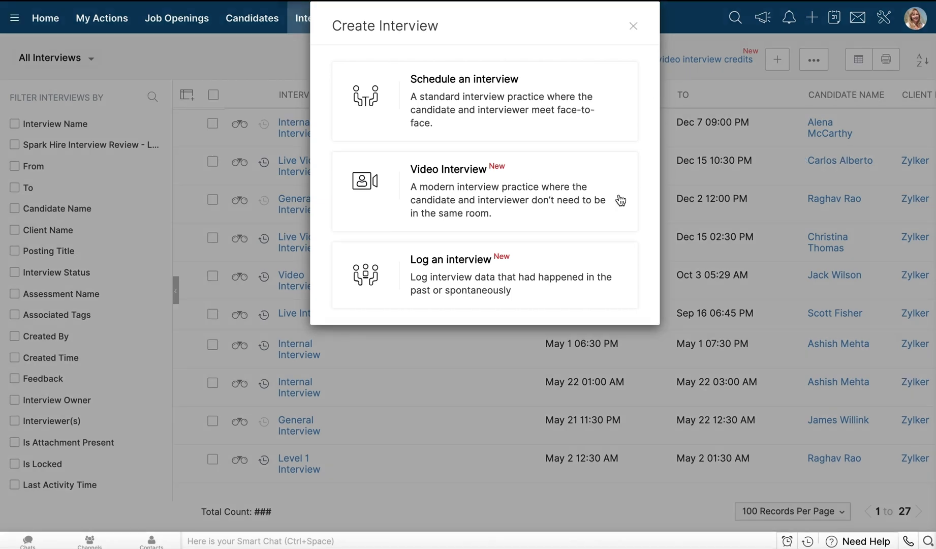
left_click(552, 212)
left_click(469, 207)
left_click(471, 301)
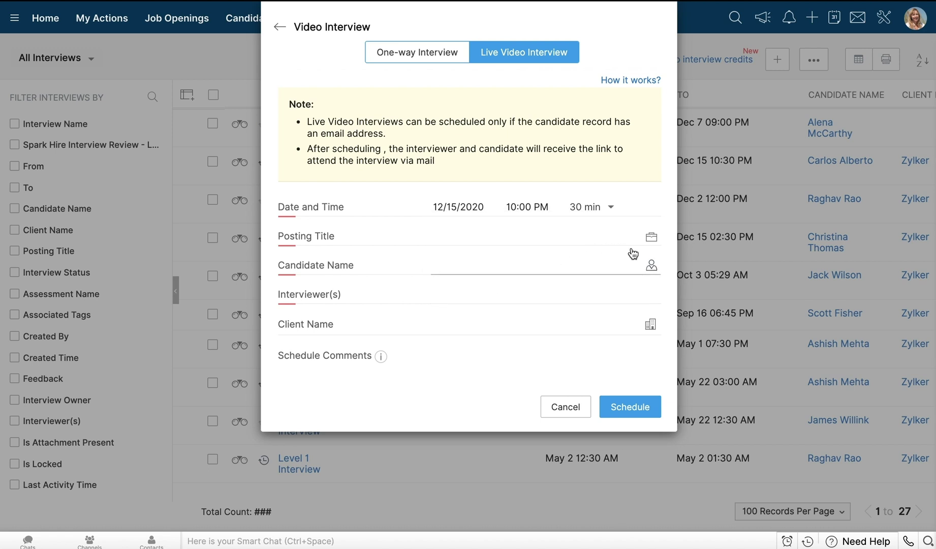
left_click(651, 236)
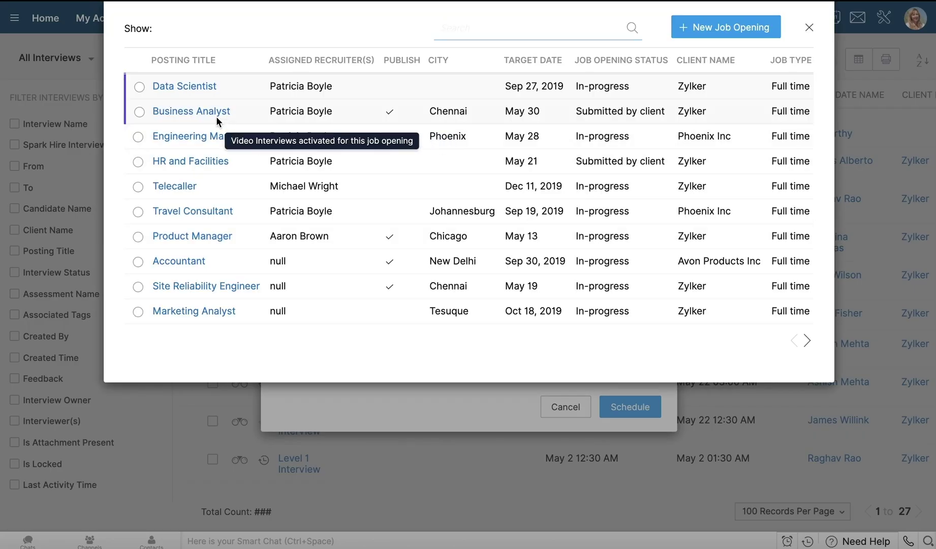
left_click(201, 113)
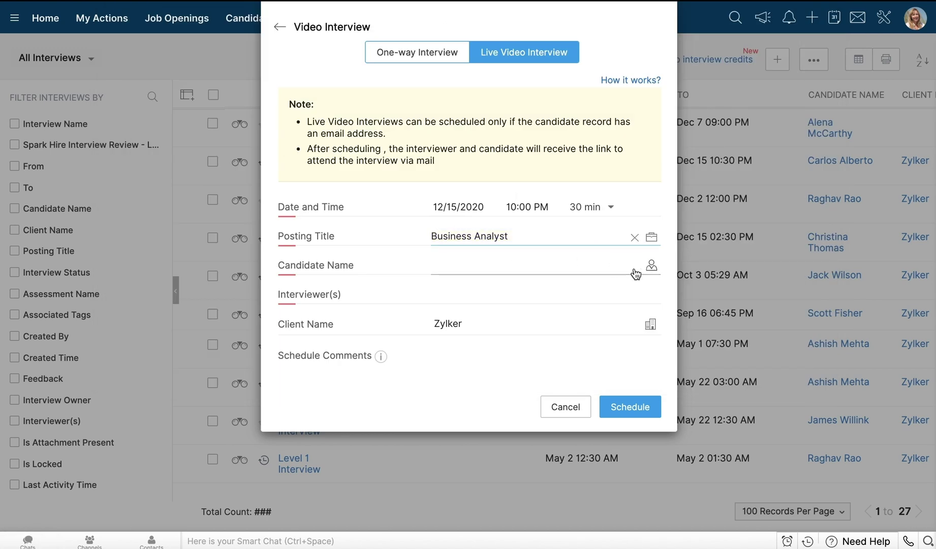
left_click(651, 265)
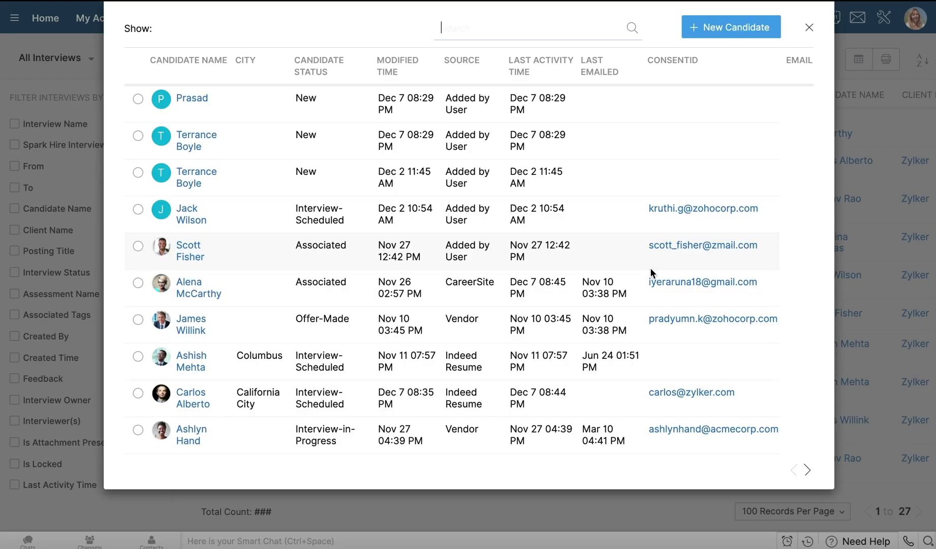
left_click(192, 252)
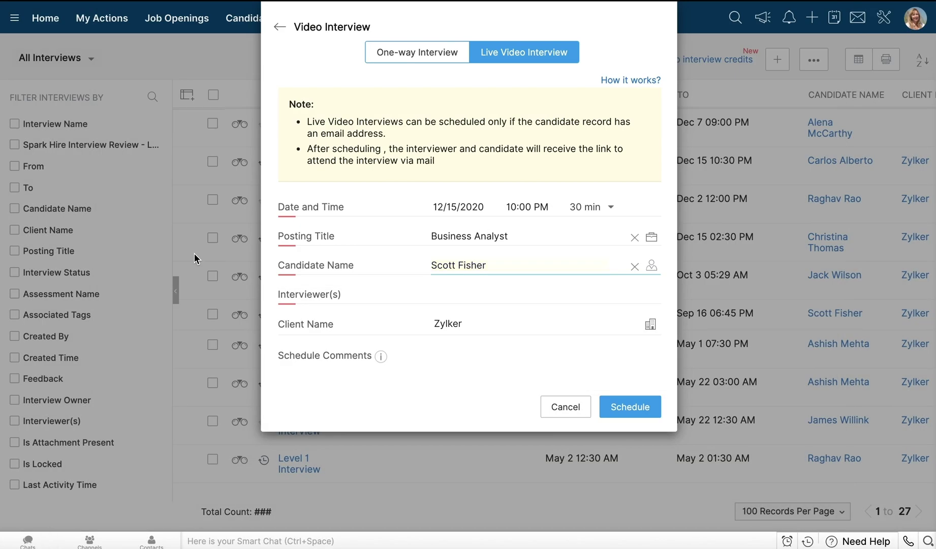
left_click(583, 295)
left_click(548, 346)
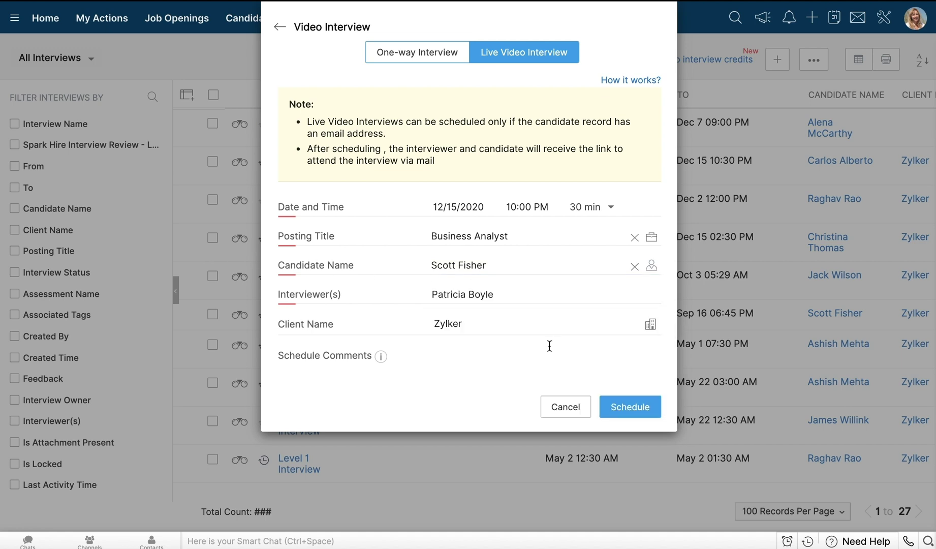
- Schedule the live video interview and return to the Interviews list to create another
left_click(630, 407)
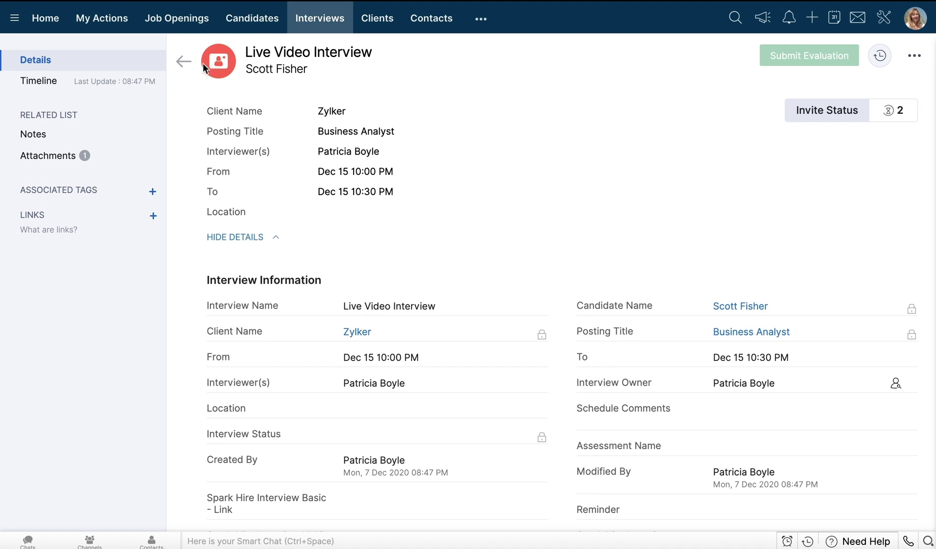
left_click(183, 62)
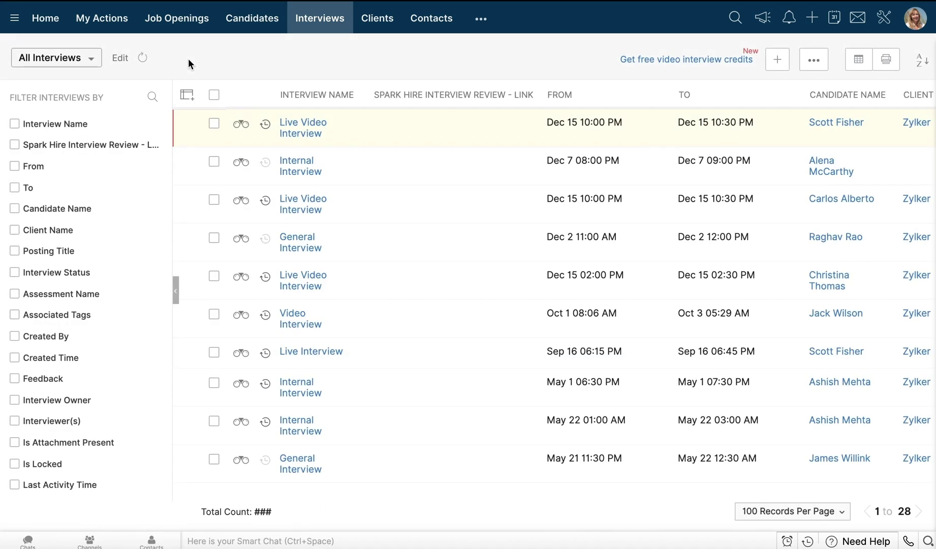
left_click(777, 59)
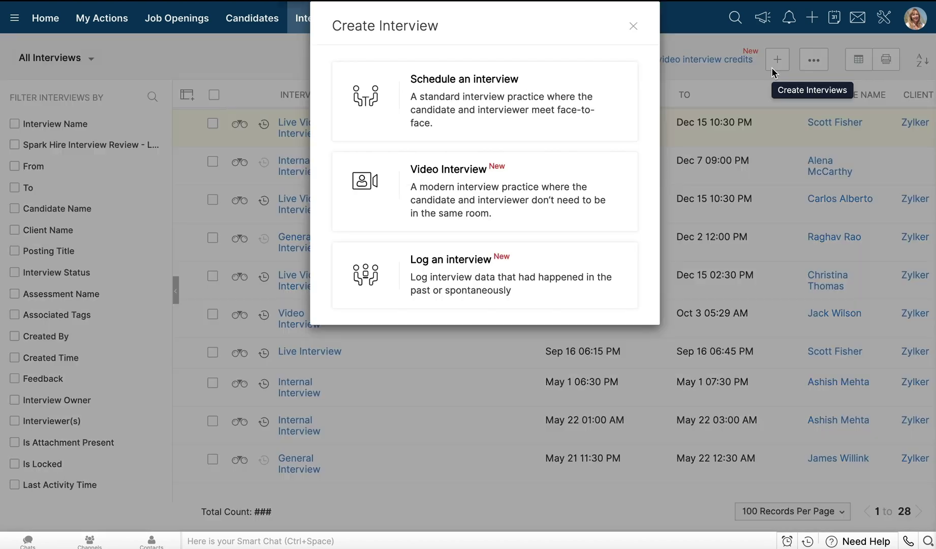
- Browse the Video and One-way Interview options, then proceed with Log an interview
left_click(501, 198)
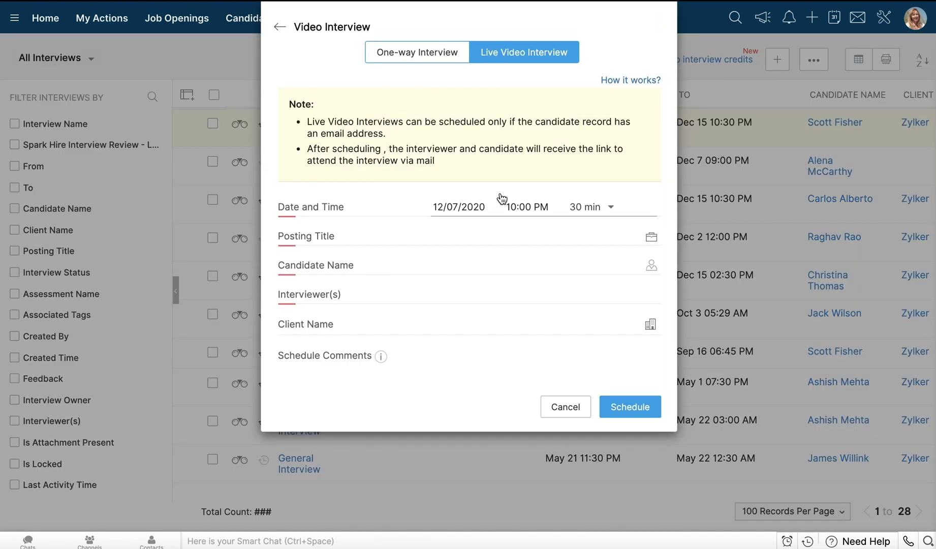
left_click(429, 55)
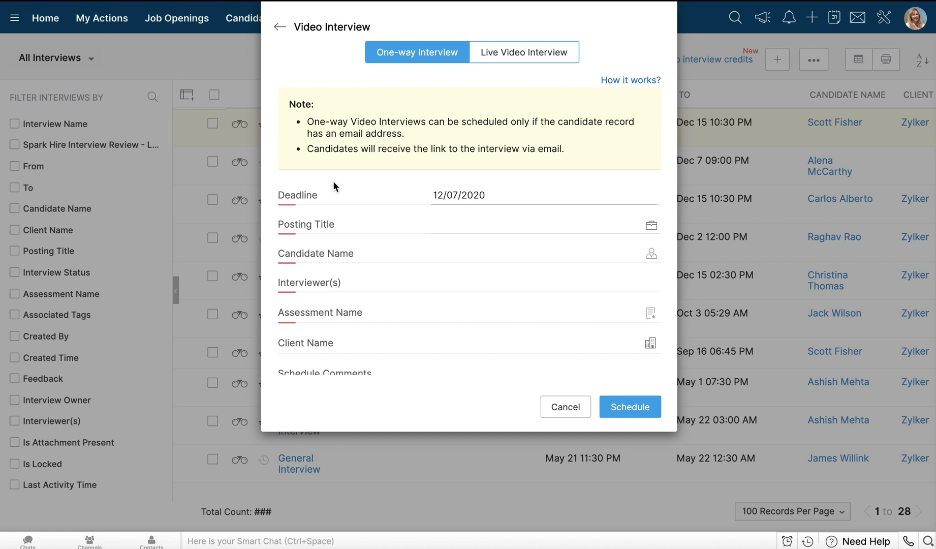
left_click(279, 30)
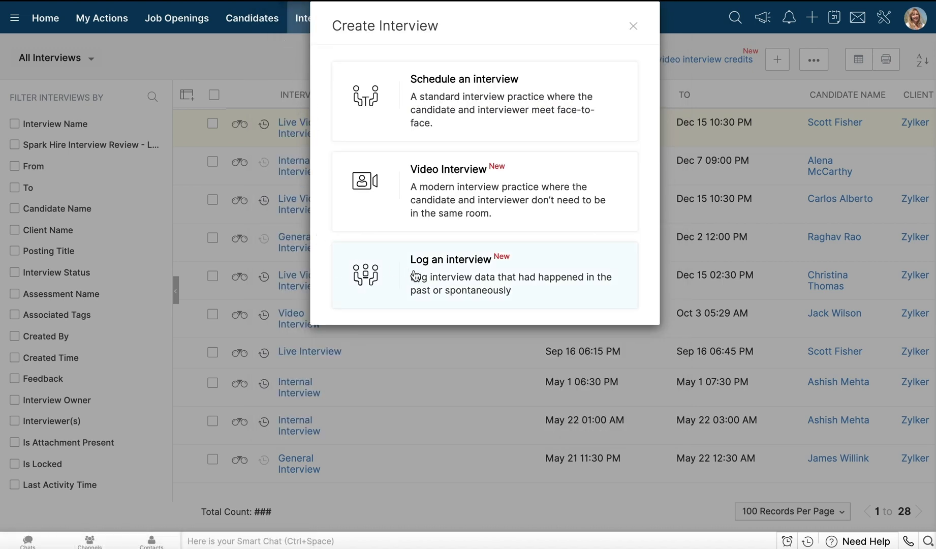
left_click(435, 281)
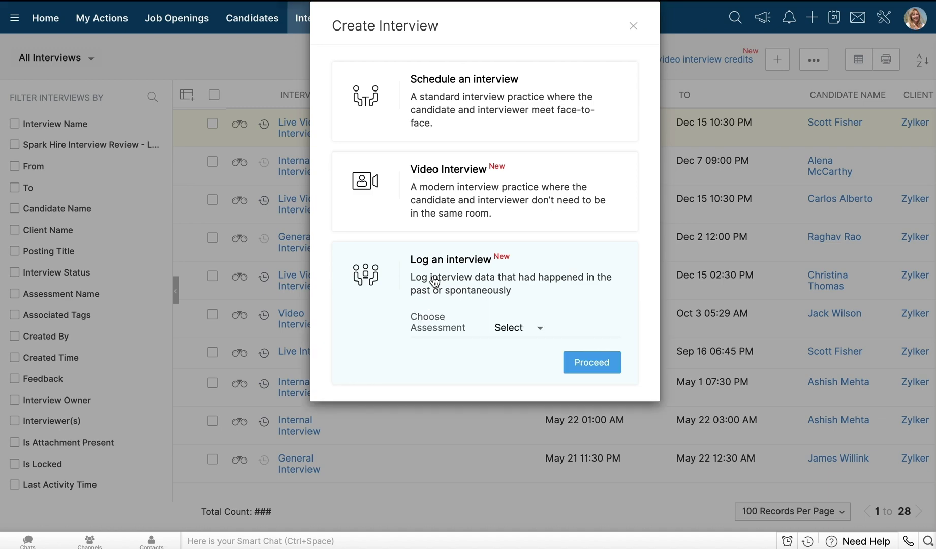
left_click(586, 364)
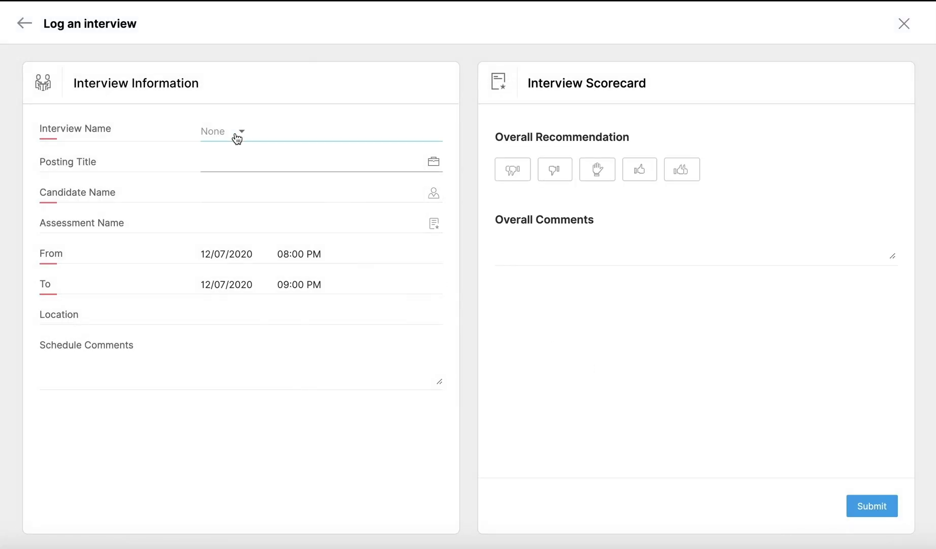
left_click(237, 139)
left_click(234, 171)
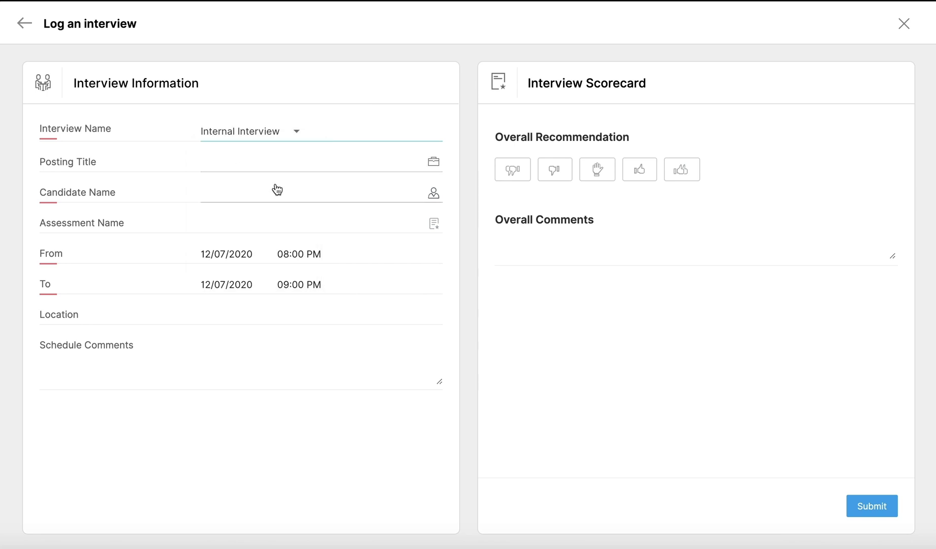
left_click(342, 191)
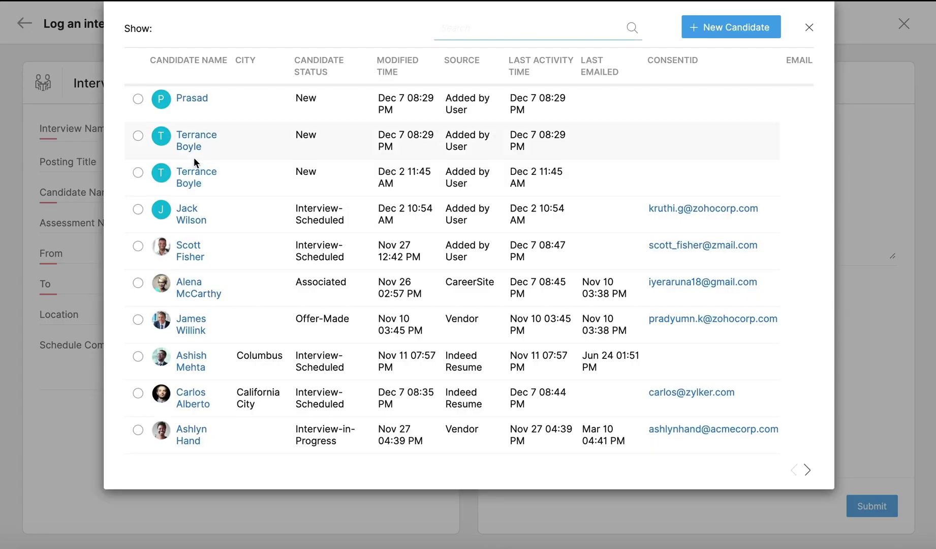
left_click(191, 175)
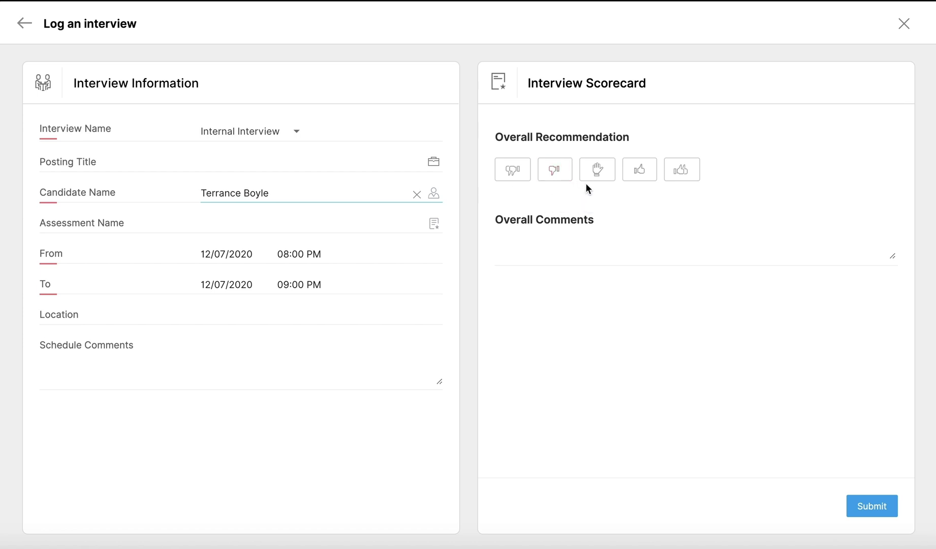
- Recommend On hold with an overall comment, submit, and return to the Interviews list
left_click(597, 173)
left_click(567, 254)
type("Candidate on hold!")
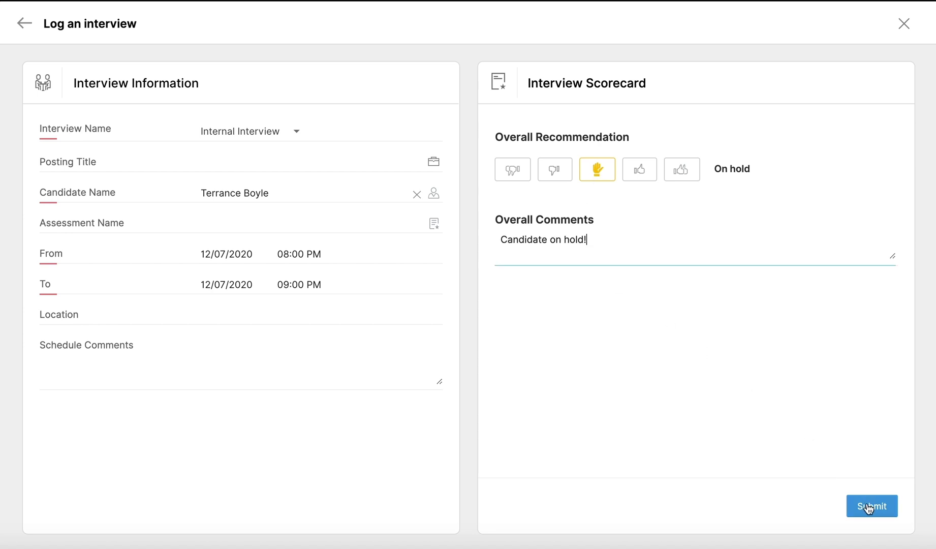
left_click(868, 507)
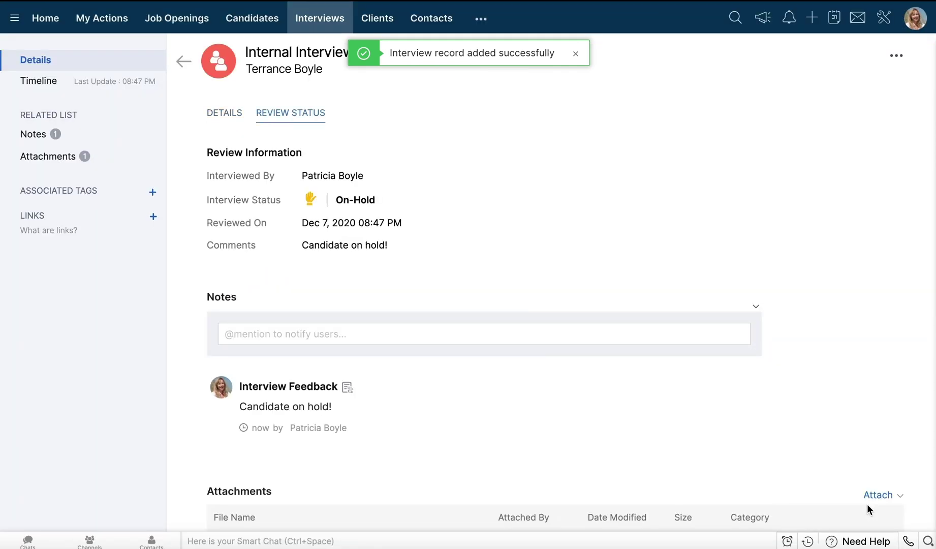
left_click(320, 19)
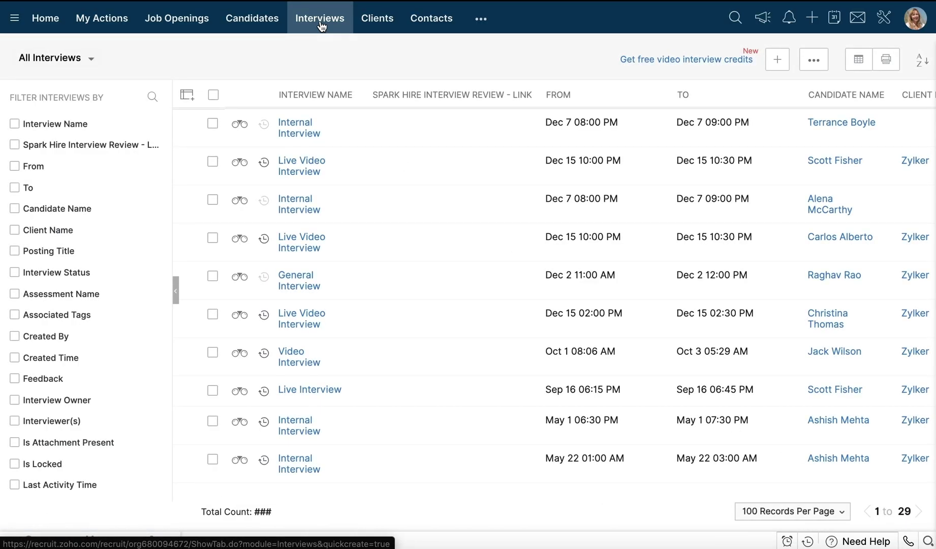
left_click(90, 59)
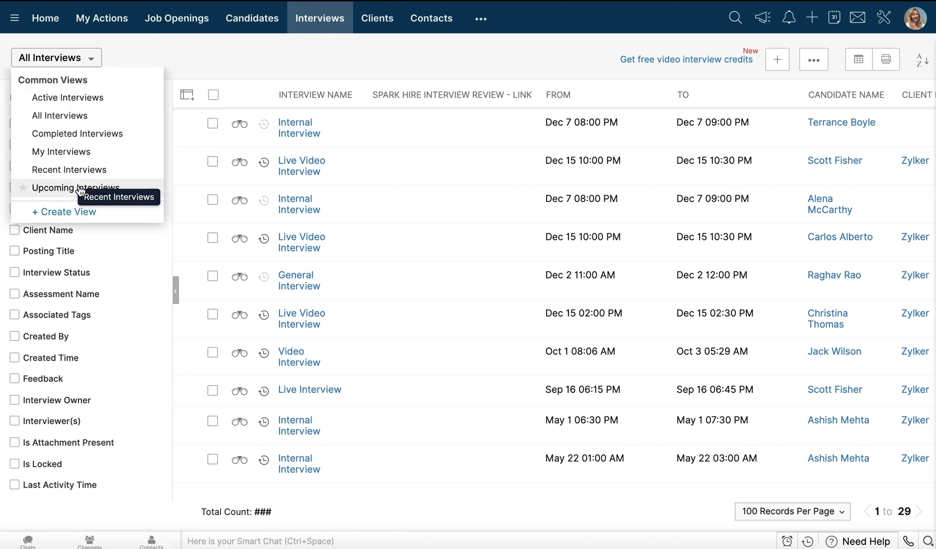
left_click(77, 213)
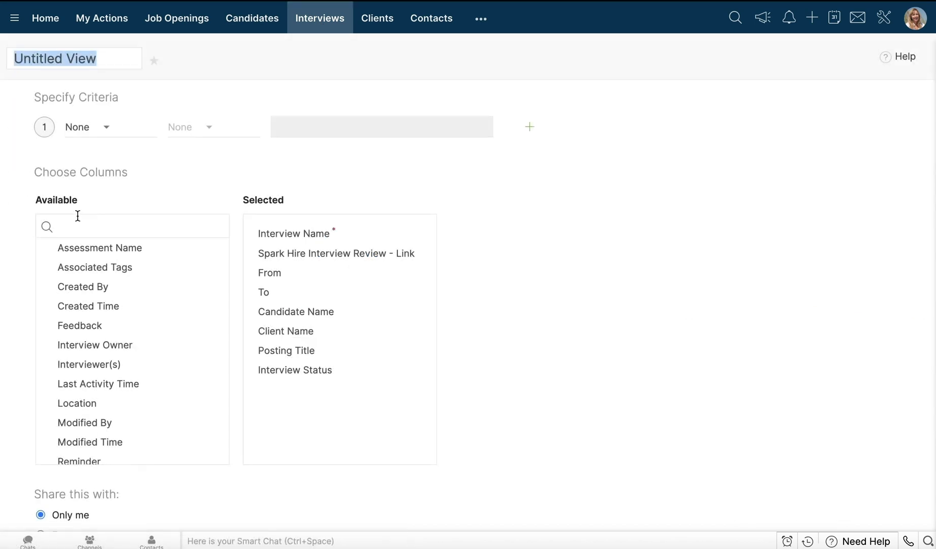
left_click(104, 130)
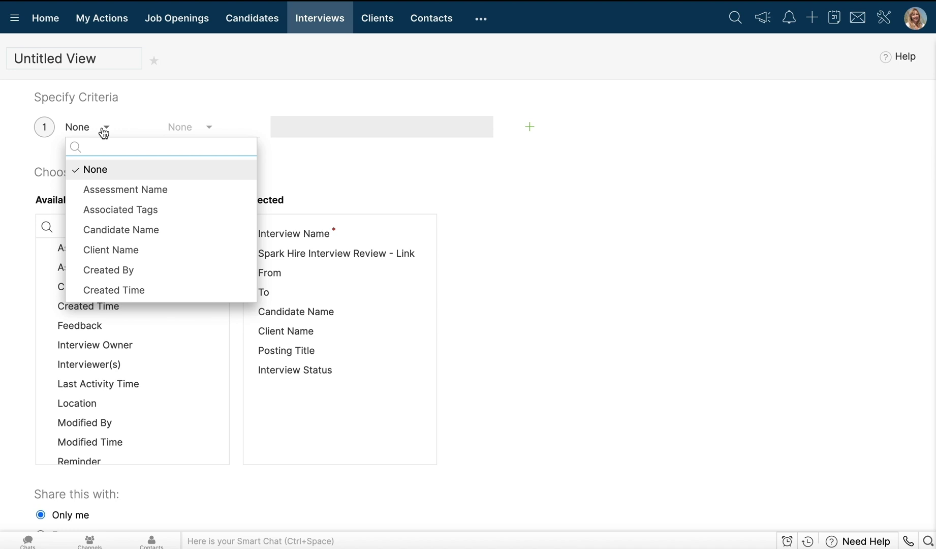
scroll(117, 241, "down", 3)
scroll(116, 241, "down", 2)
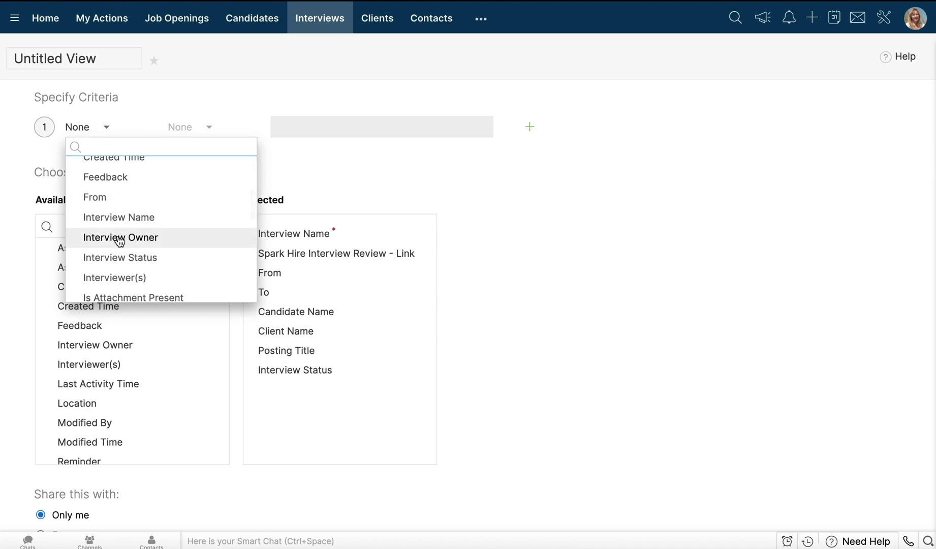
left_click(120, 239)
left_click(318, 126)
left_click(356, 183)
left_click(212, 177)
scroll(211, 176, "down", 3)
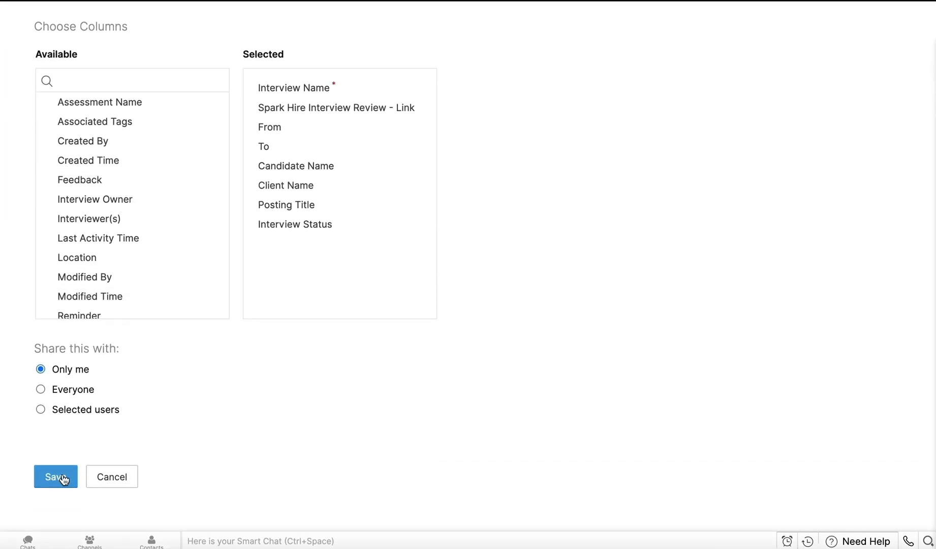